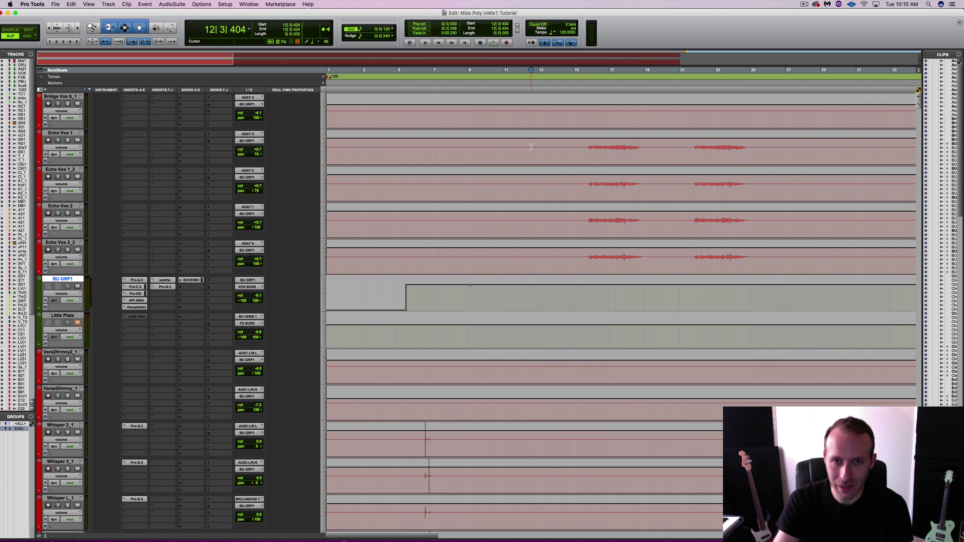
Play back the backup vocals from the current position.
key("space")
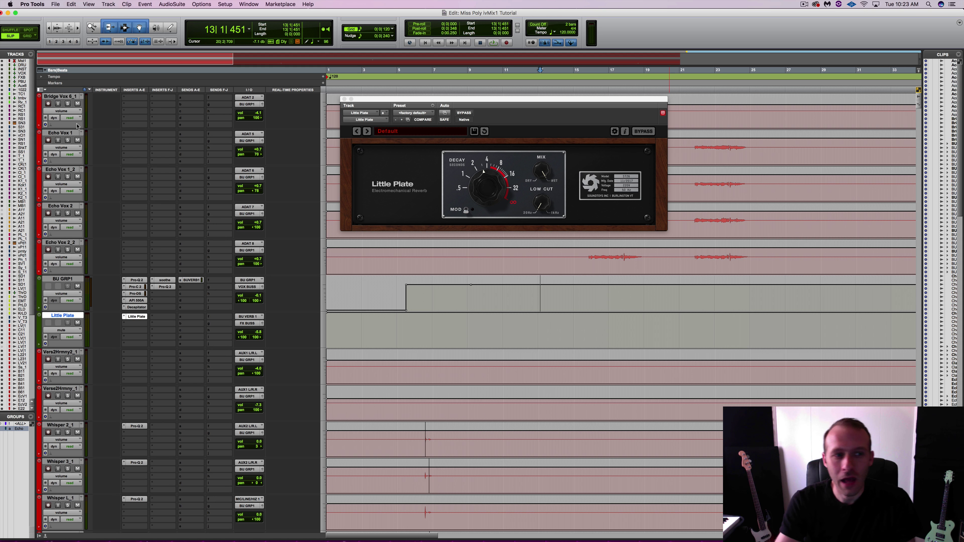
Select the Echo Vox, BU GRP1 and Little Plate tracks, then move the reverb window down and right.
left_click(66, 133)
left_click(62, 242, "shift")
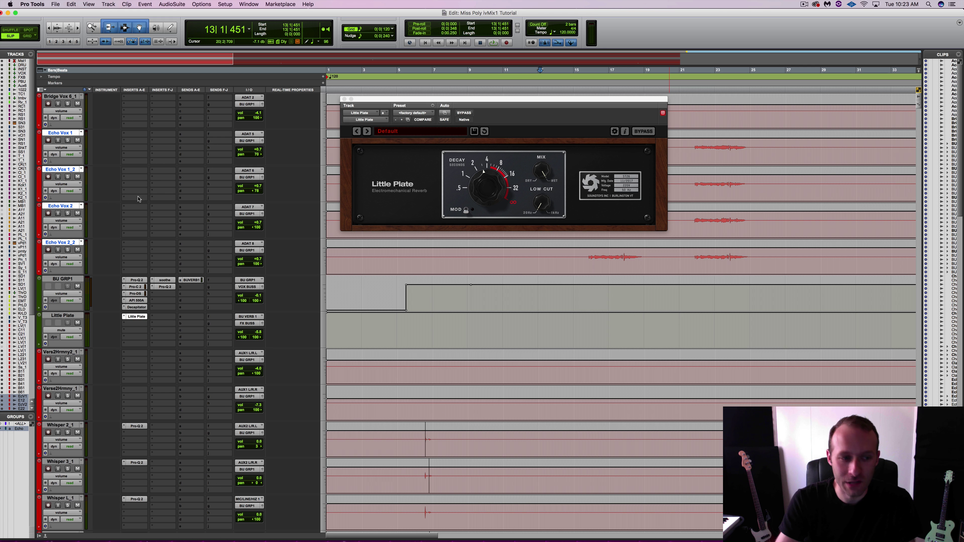
left_click(66, 280)
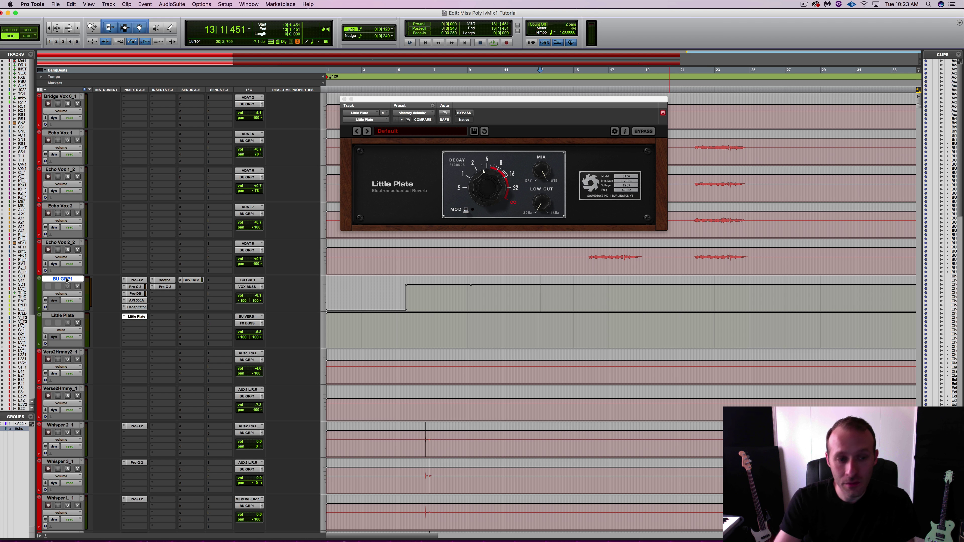
left_click(59, 317)
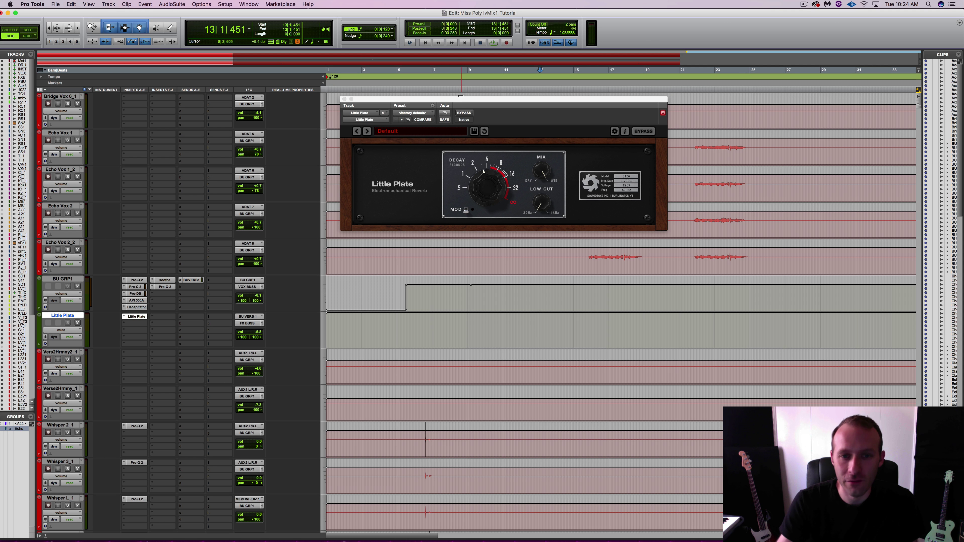
left_click_drag(459, 98, 473, 124)
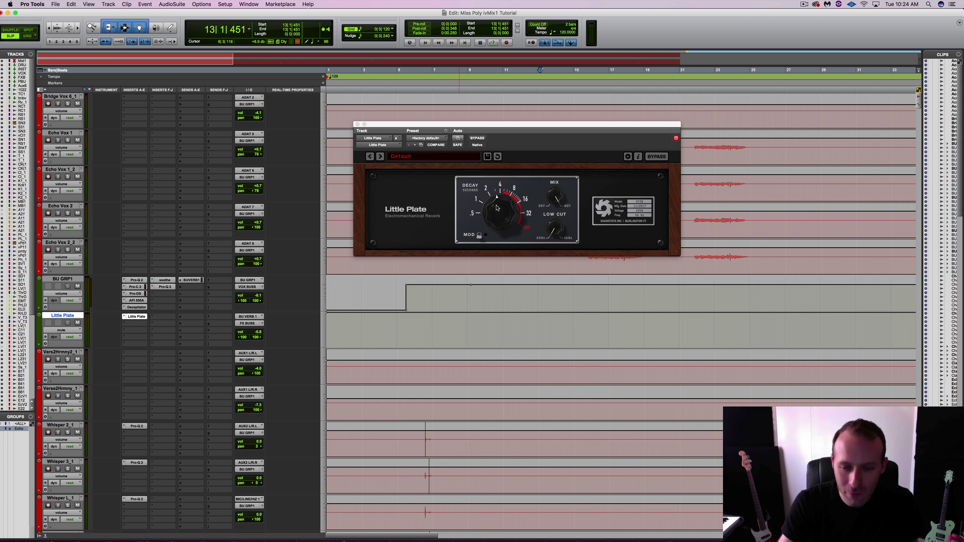
Move the reverb window up, solo the Echo Vox group and audition it from near bar 15.
left_click_drag(542, 122, 417, 85)
left_click(587, 148)
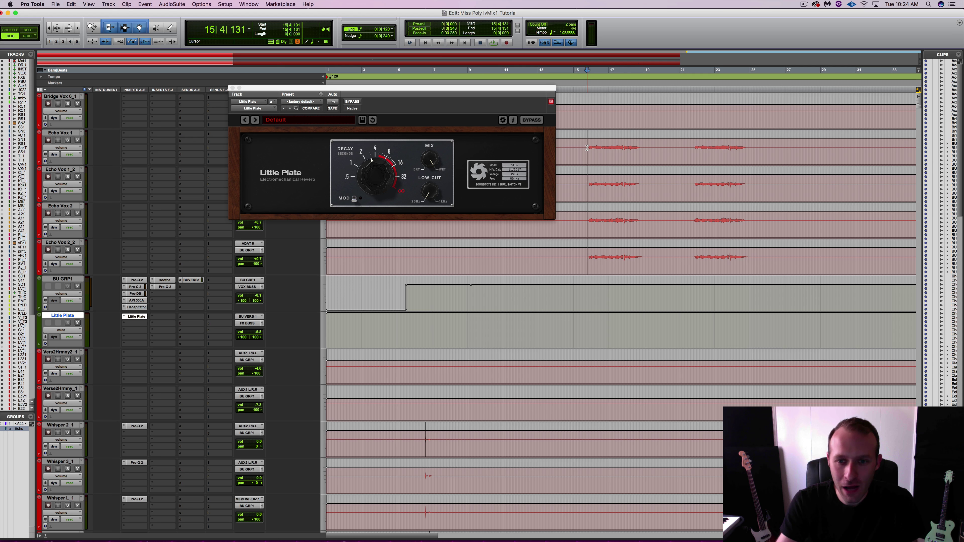
left_click(60, 134)
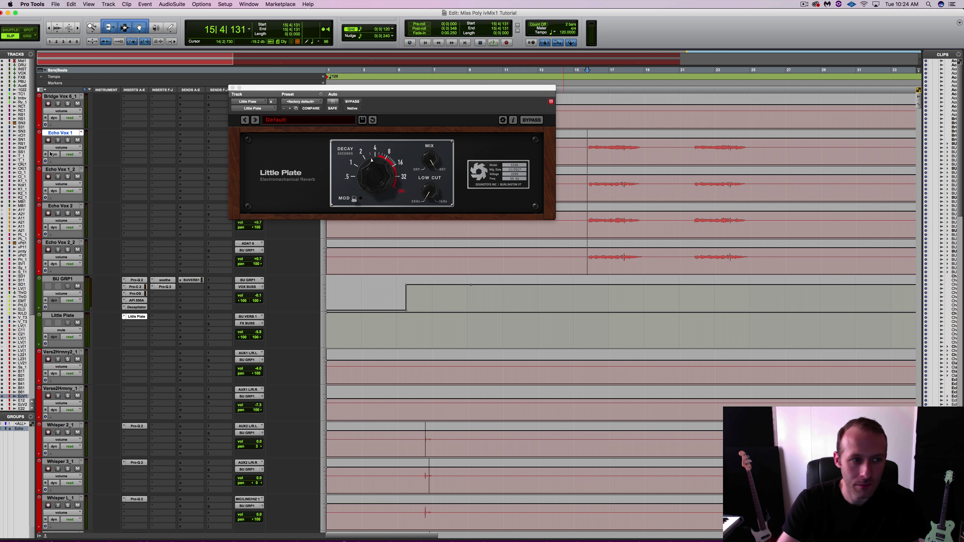
left_click(67, 249)
key("space")
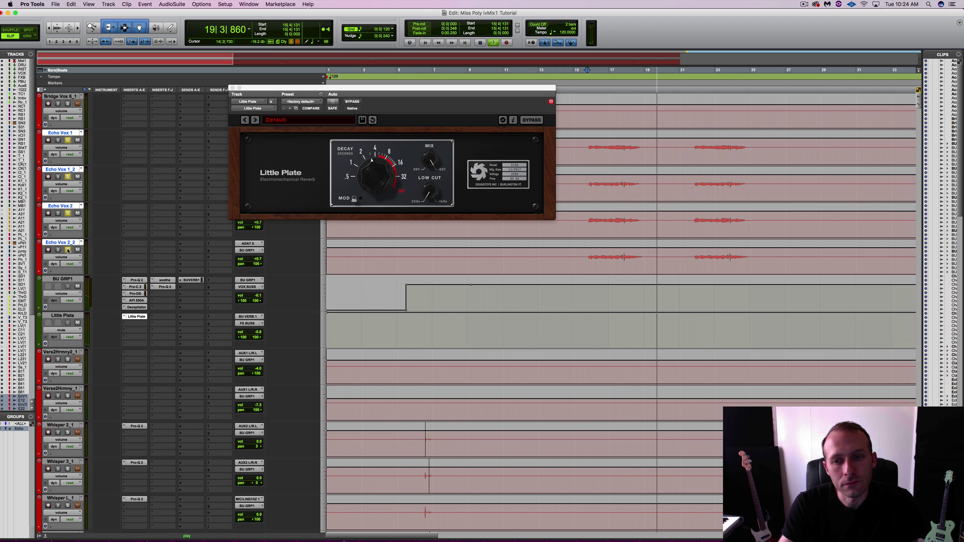
key("space")
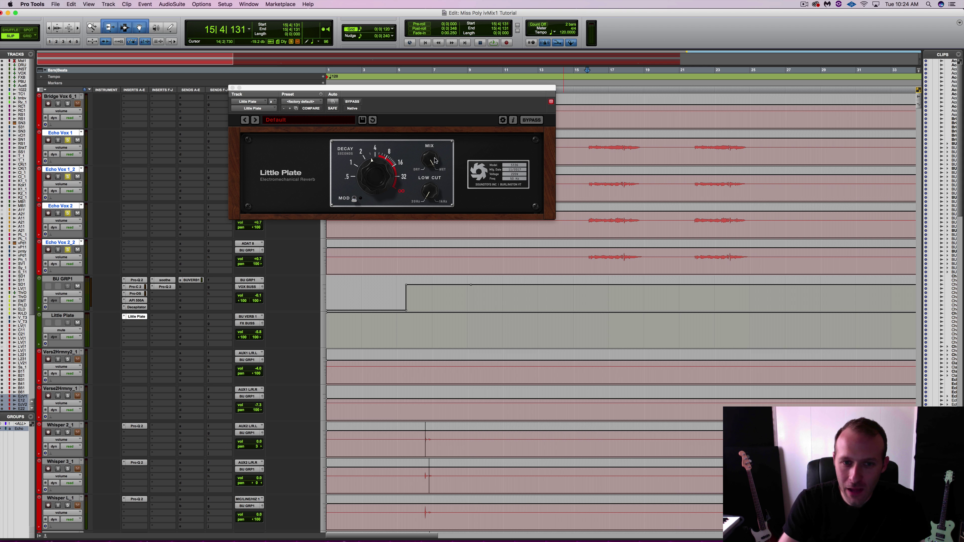
Set Little Plate's Mix toward dry, Low Cut toward 20Hz, Mod on and Decay about 0.5 s.
left_click_drag(431, 160, 421, 154)
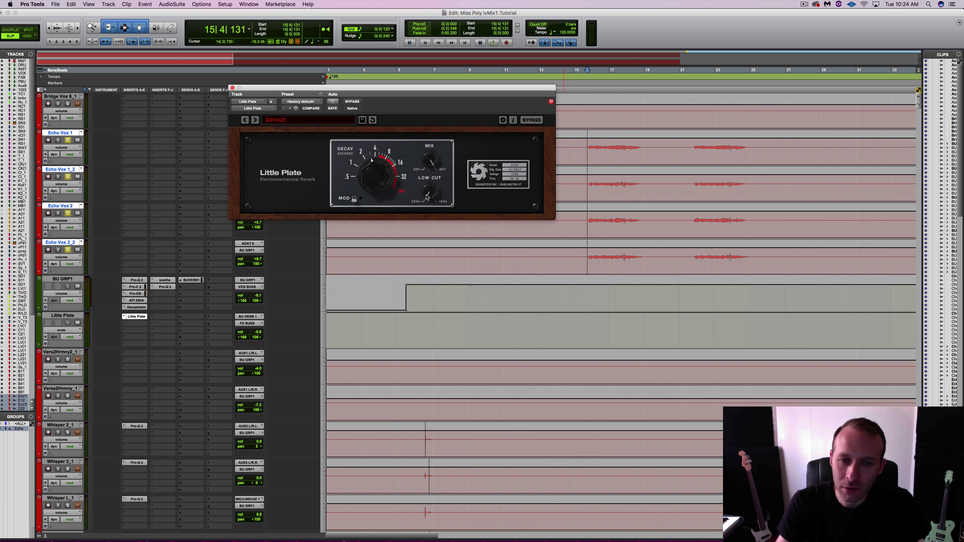
mouse_move(427, 194)
left_mouse_down()
mouse_move(431, 147)
mouse_move(428, 180)
left_mouse_up()
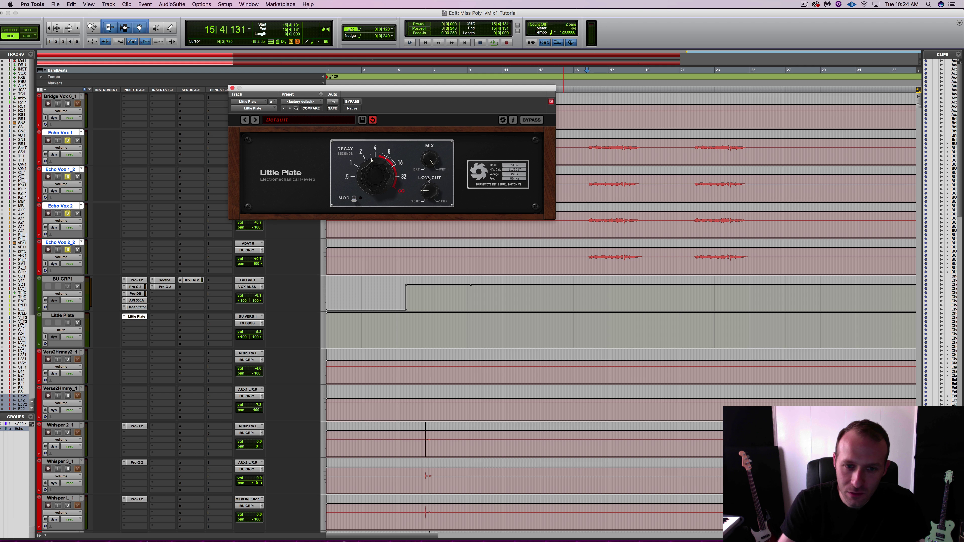
left_click(354, 199)
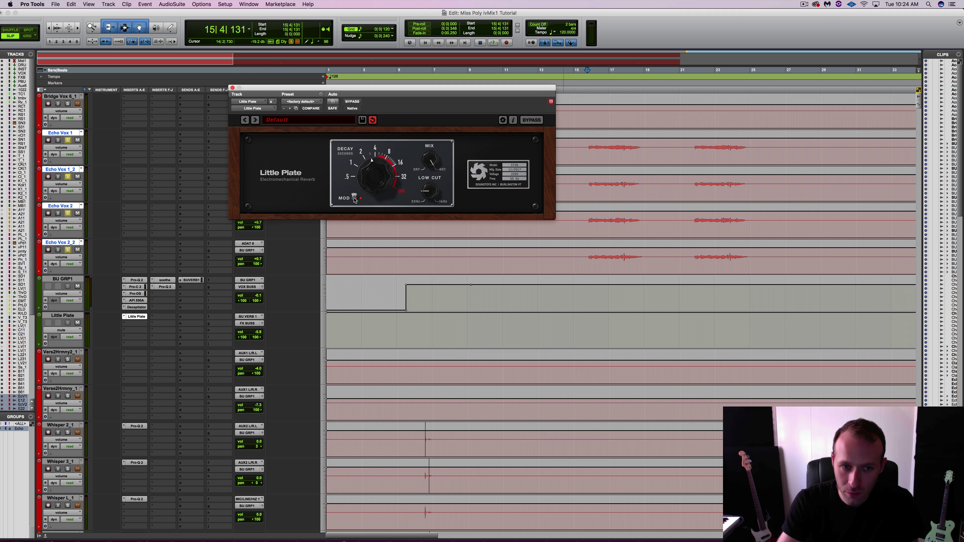
left_click_drag(381, 175, 373, 199)
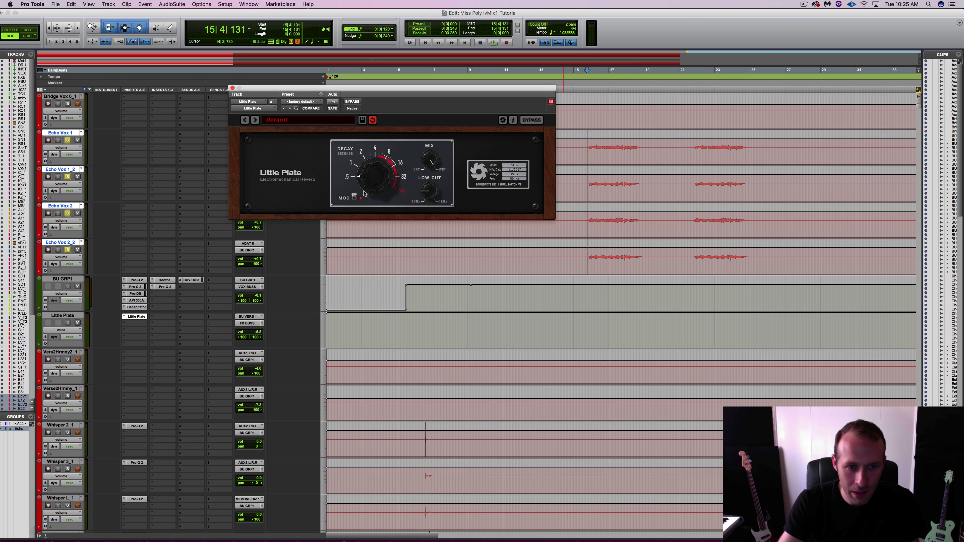
Enable automation for all five Little Plate parameters and switch the aux track to write mode.
left_click(331, 103)
left_click(386, 145)
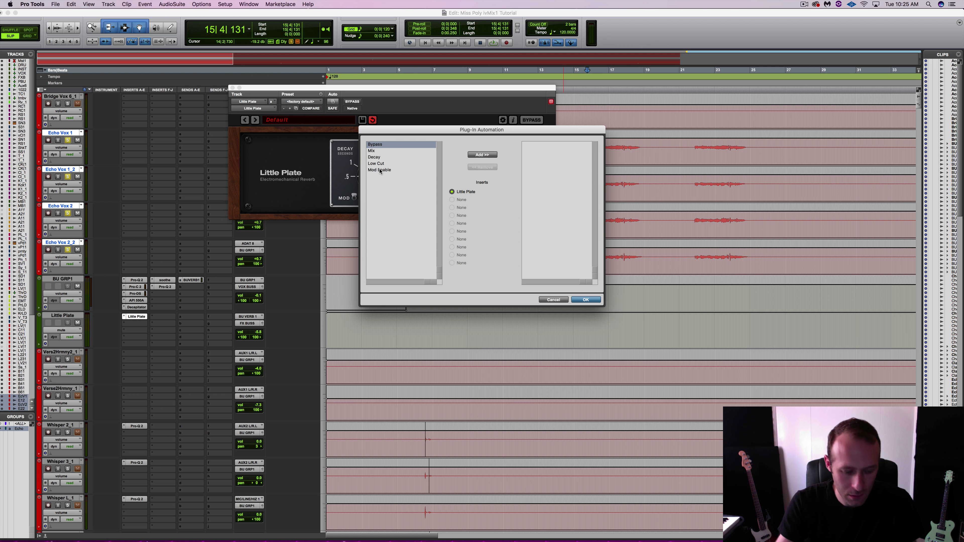
left_click(380, 171, "shift")
left_click(480, 155)
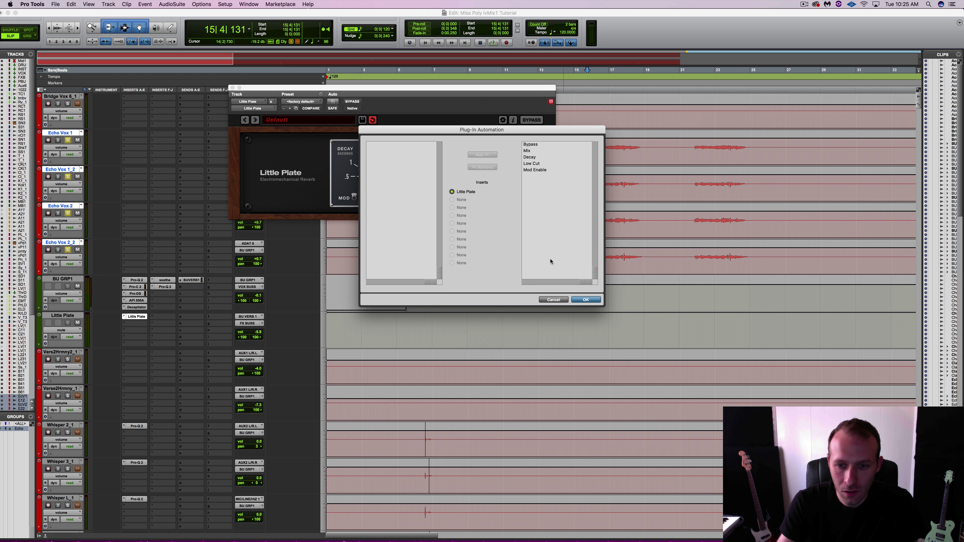
left_click(584, 299)
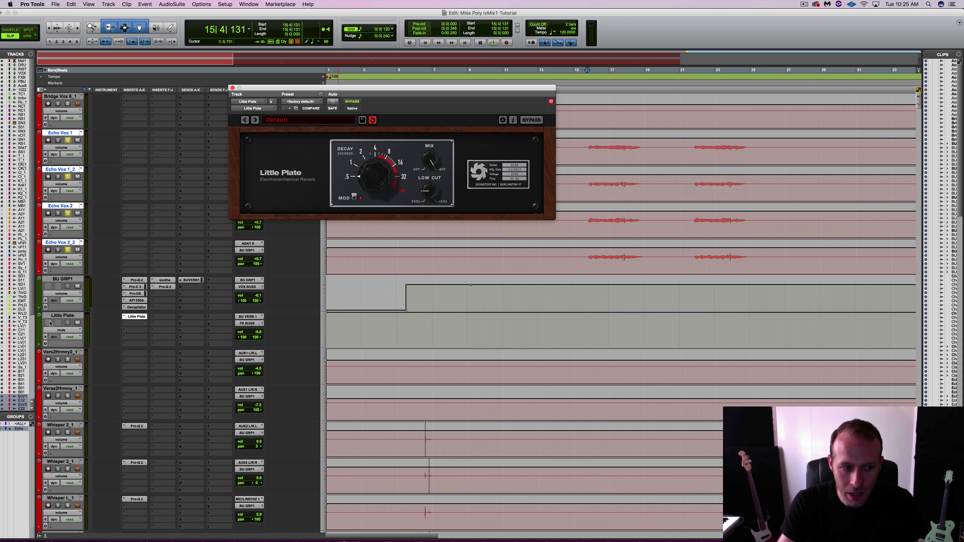
left_click(70, 337)
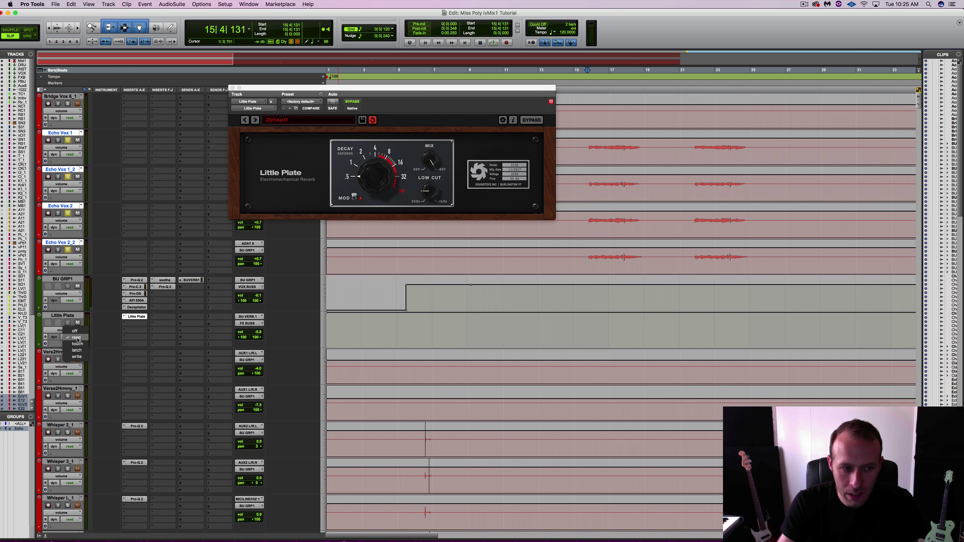
left_click(76, 357)
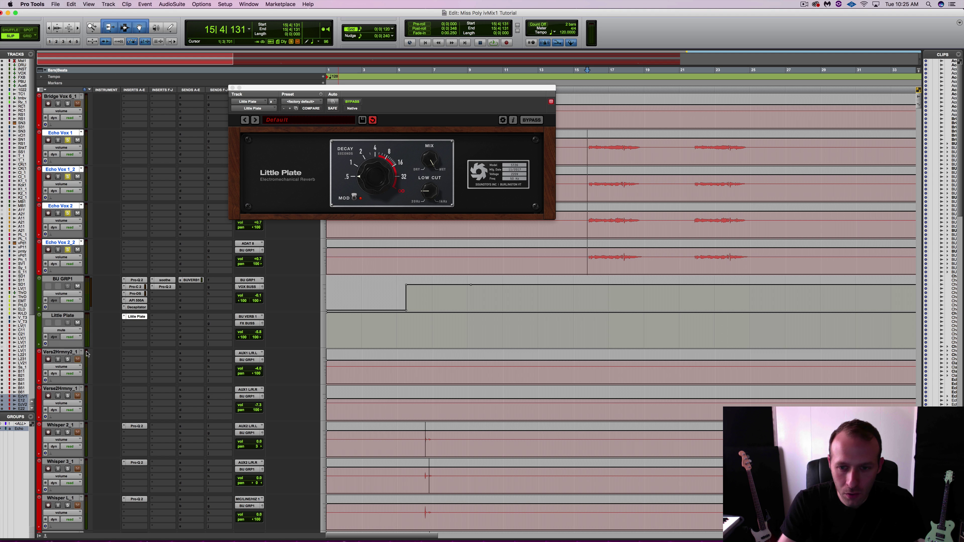
With Echo Vox unsoloed, play from bar 14 and record the Decay knob being raised.
left_click(570, 254)
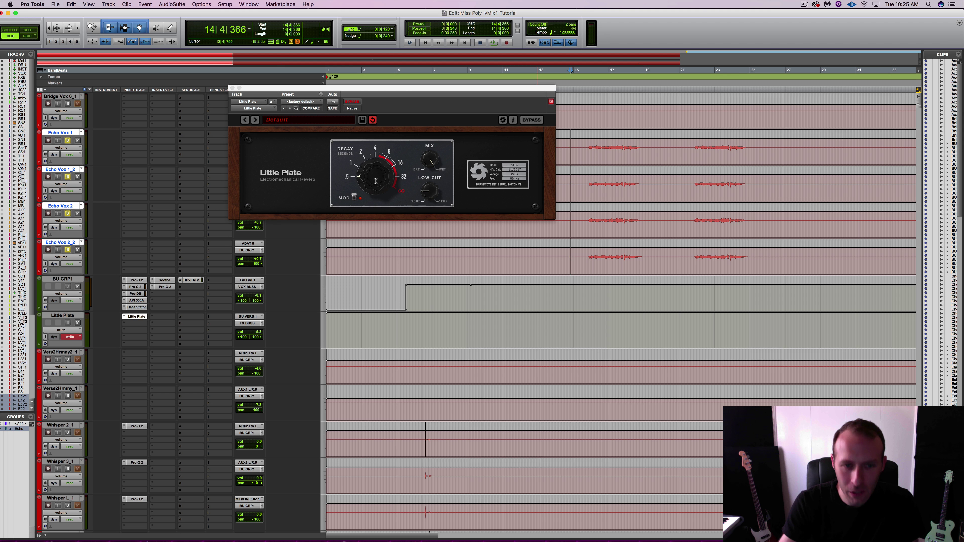
left_click(67, 250)
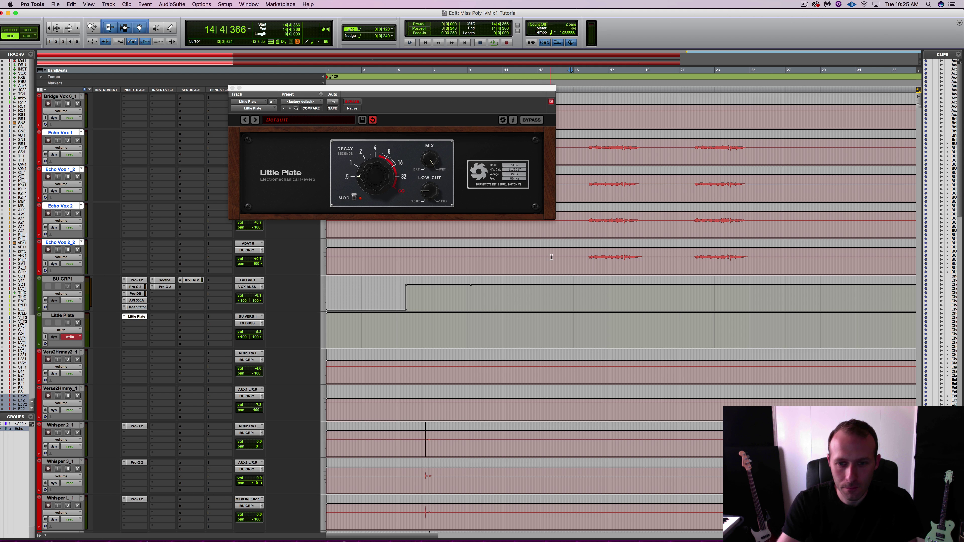
key("space")
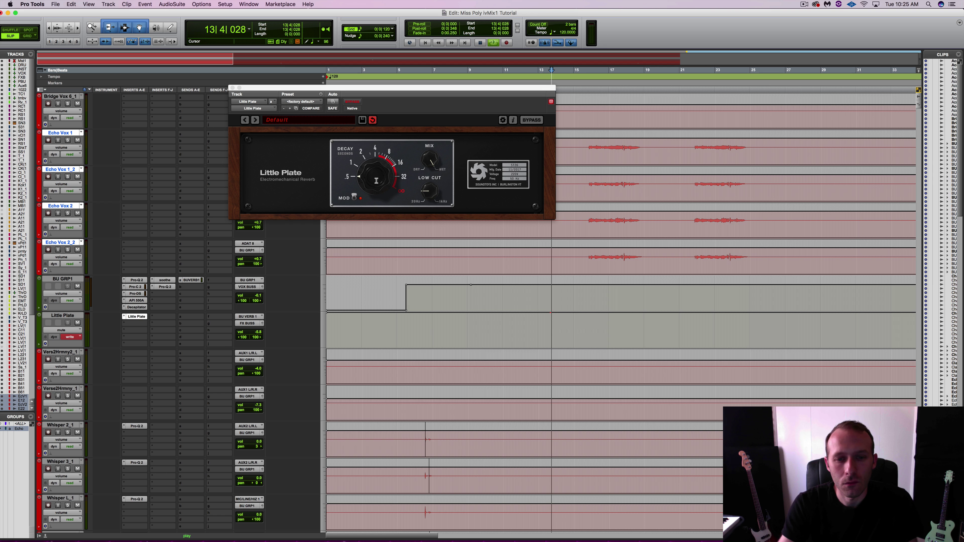
left_click_drag(377, 182, 377, 170)
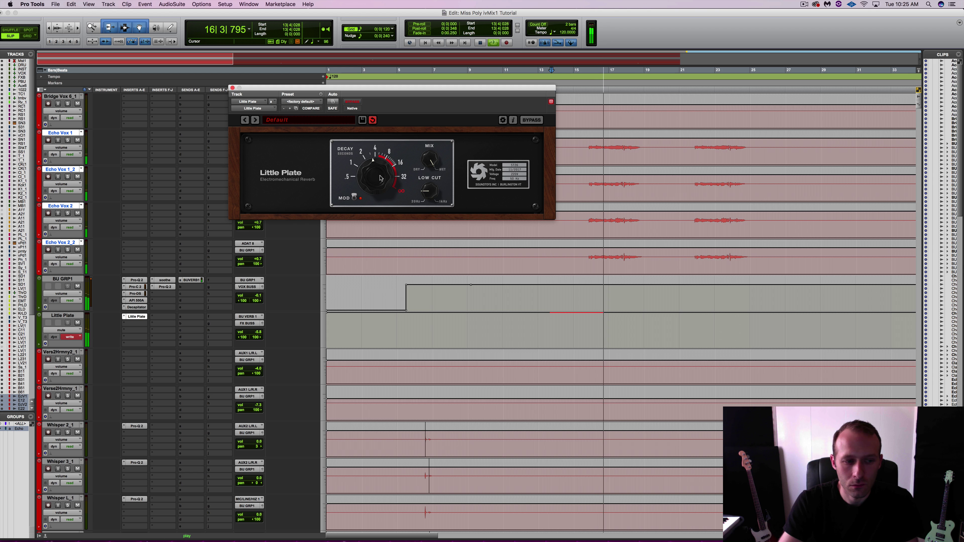
mouse_move(381, 178)
left_mouse_down()
mouse_move(380, 143)
mouse_move(381, 178)
left_mouse_up()
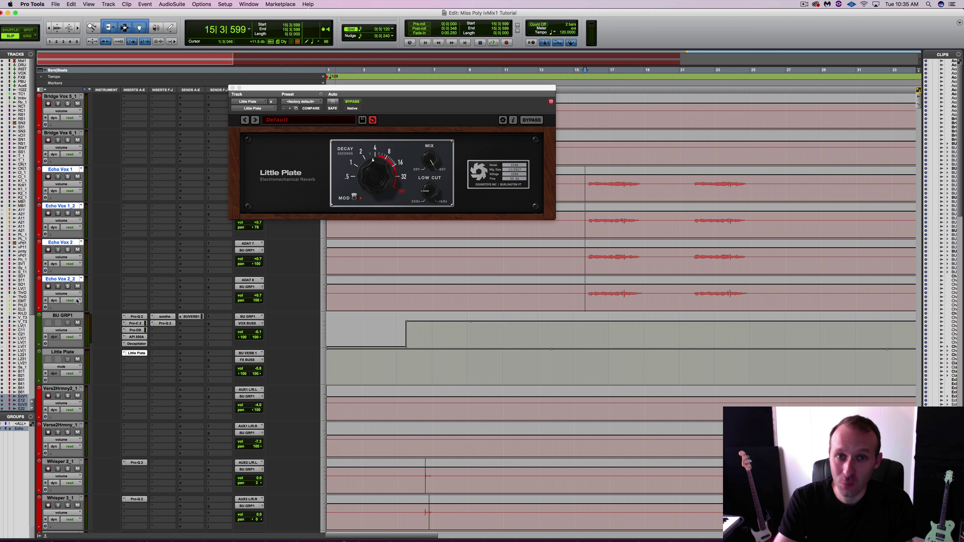
Solo the Echo Vox group and play it from around bar 15 to hear the recorded reverb.
left_click(68, 286)
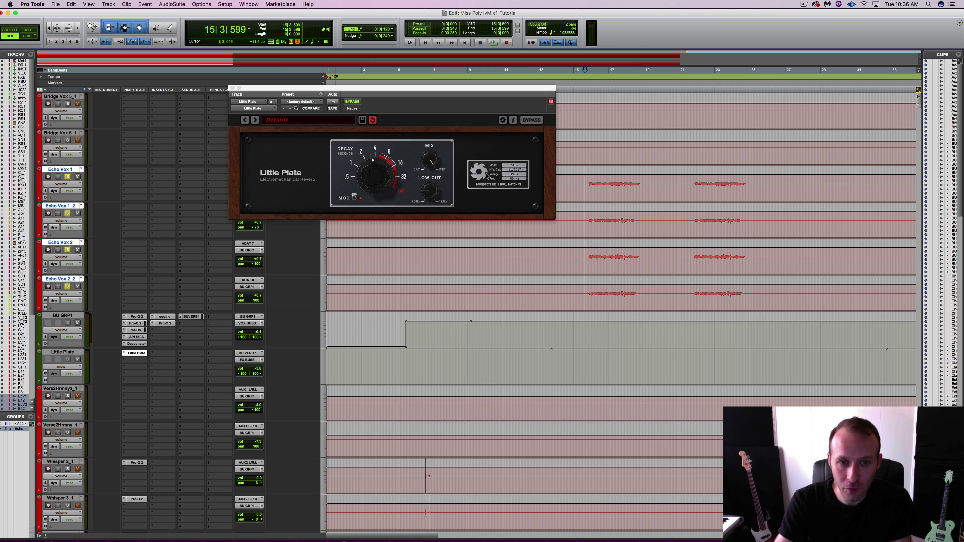
left_click(587, 260)
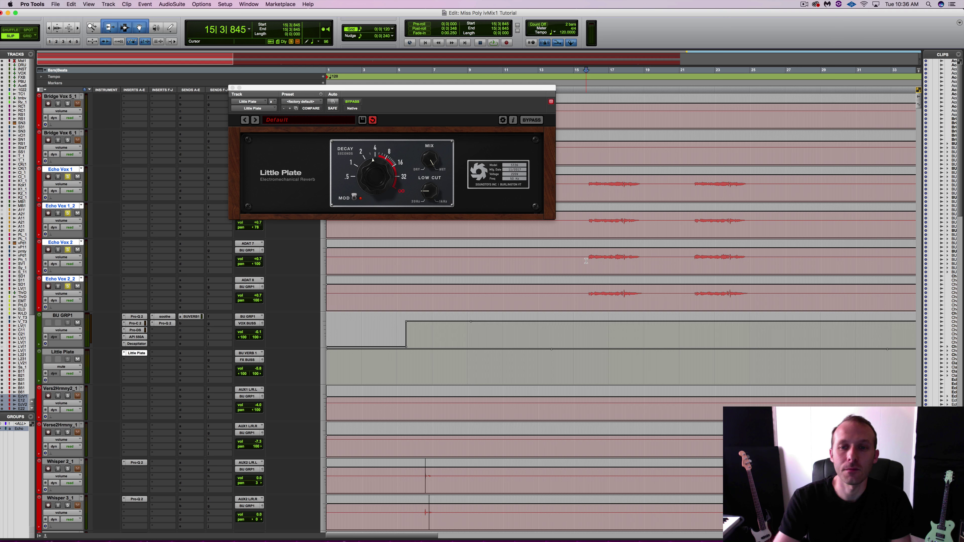
key("space")
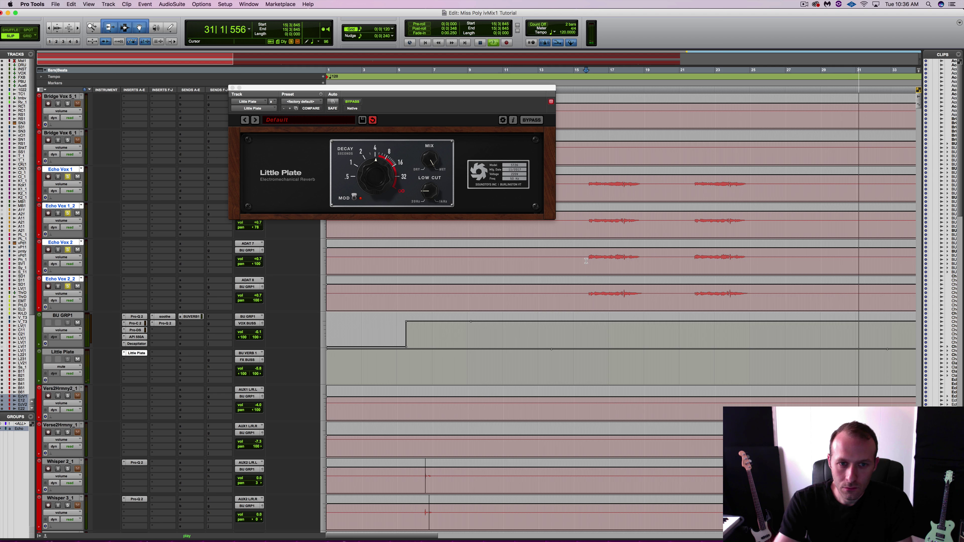
key("space")
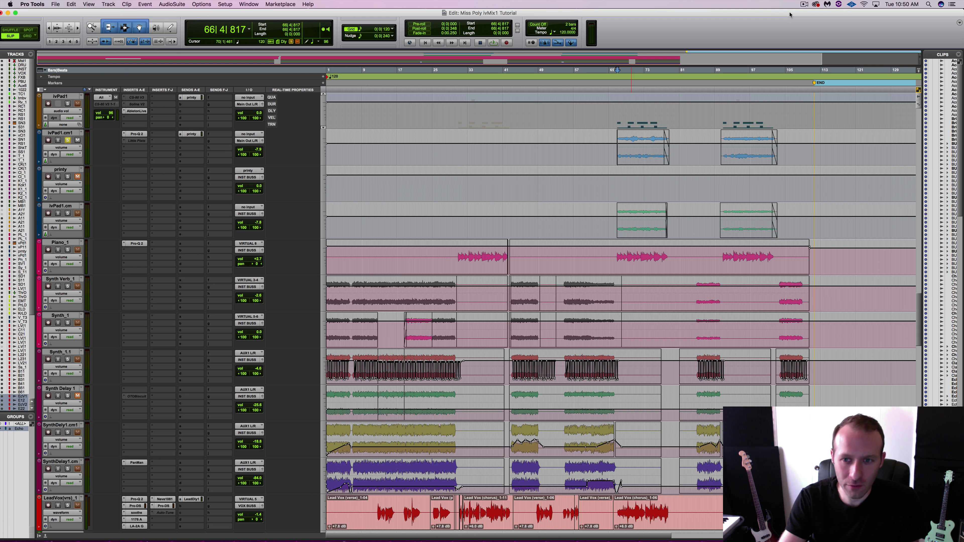
Play from bar 66, solo the ivPad1.cm1 pad and activate its greyed Little Plate insert.
left_click(617, 147)
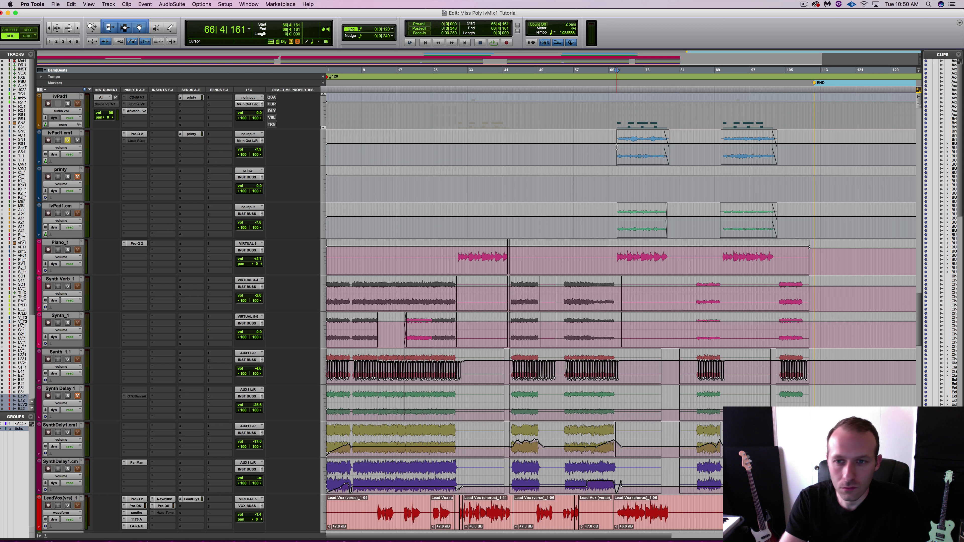
key("space")
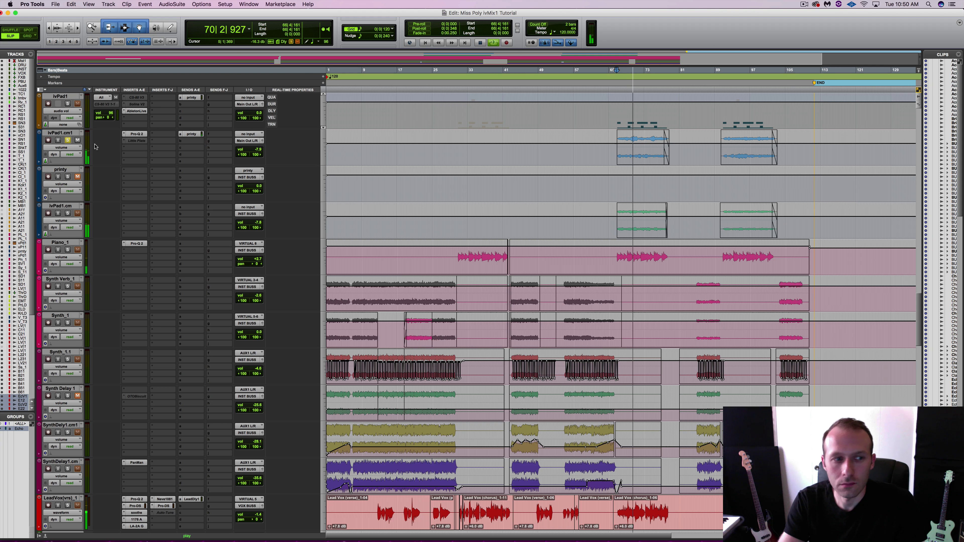
left_click(67, 140)
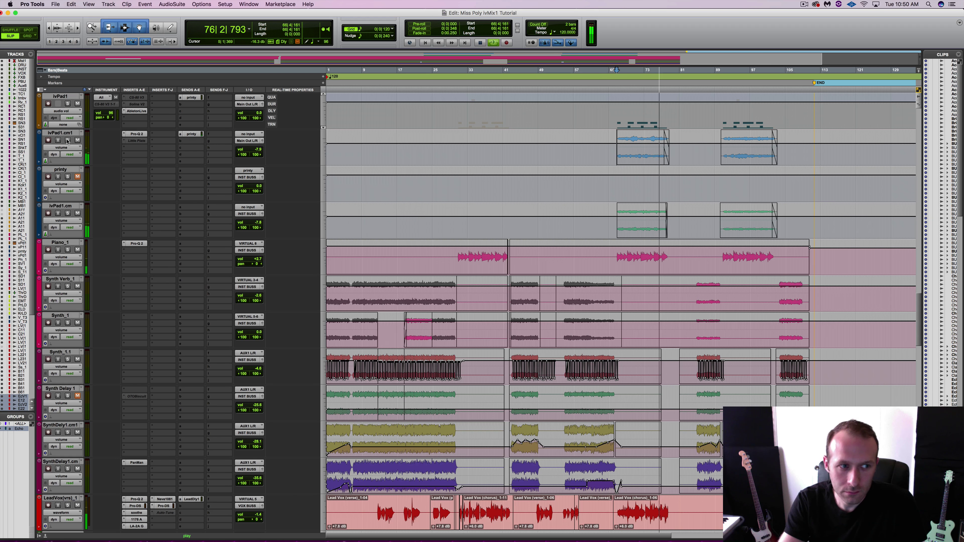
left_click(68, 140)
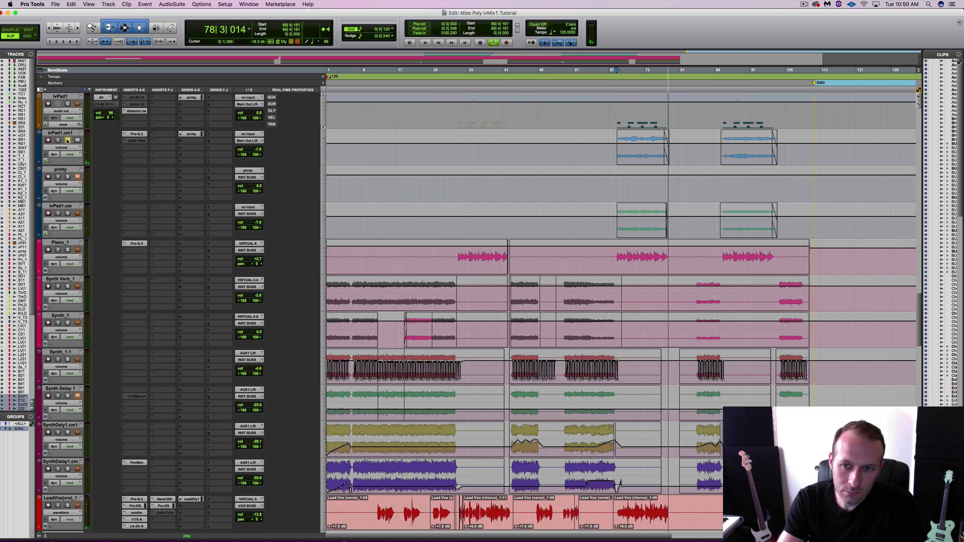
key("space")
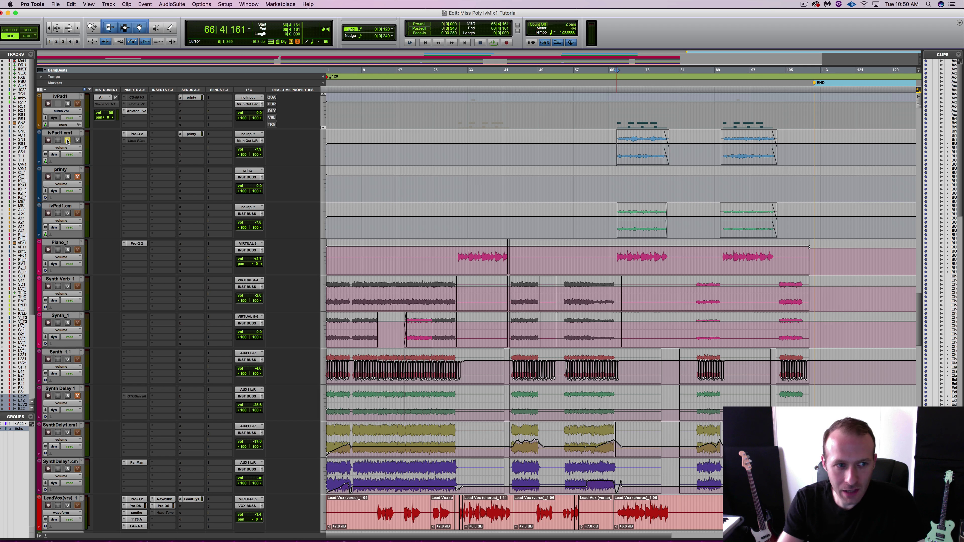
left_click(67, 140)
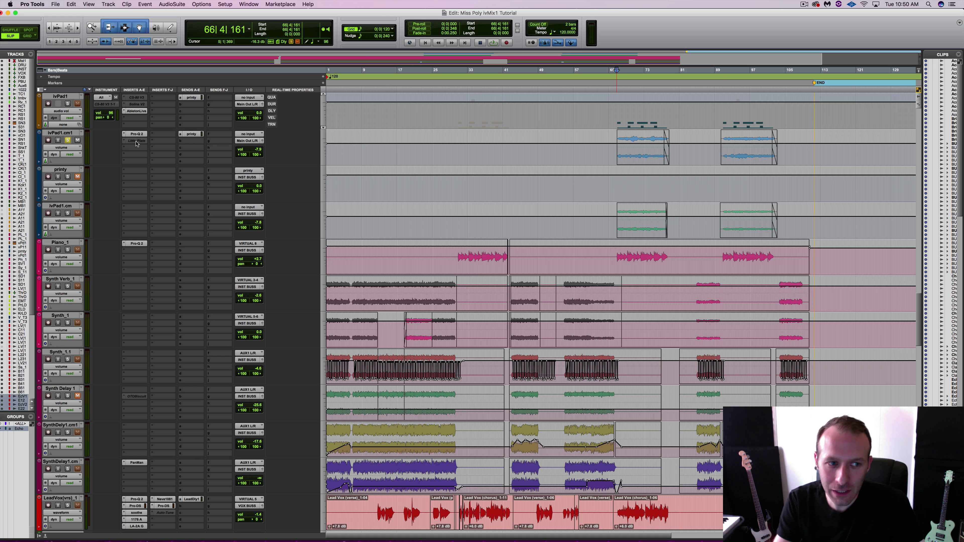
left_click(136, 141, "ctrl+super")
On the pad's Little Plate, lower Low Cut, adjust Mix, turn Mod on, shorten Decay to 2–3 s.
left_click(137, 142)
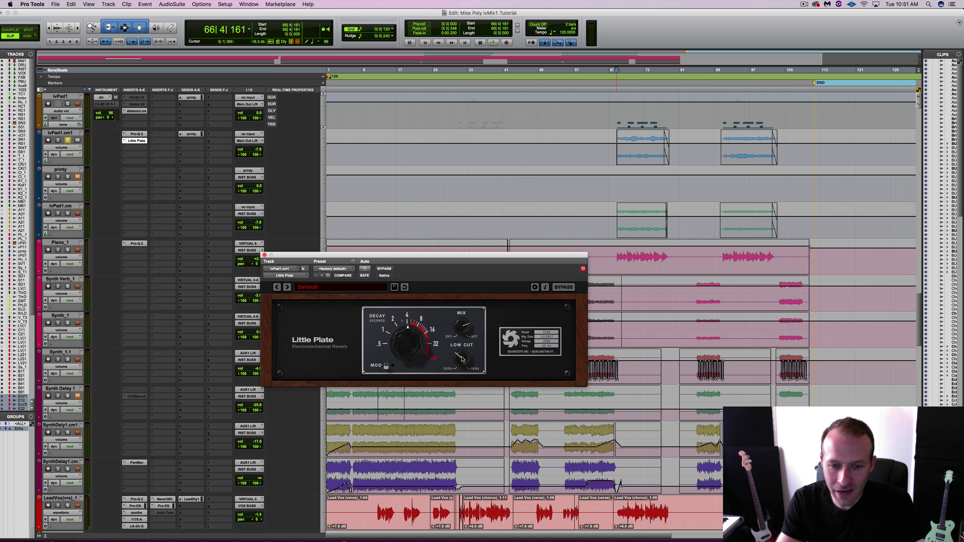
left_click_drag(461, 359, 457, 380)
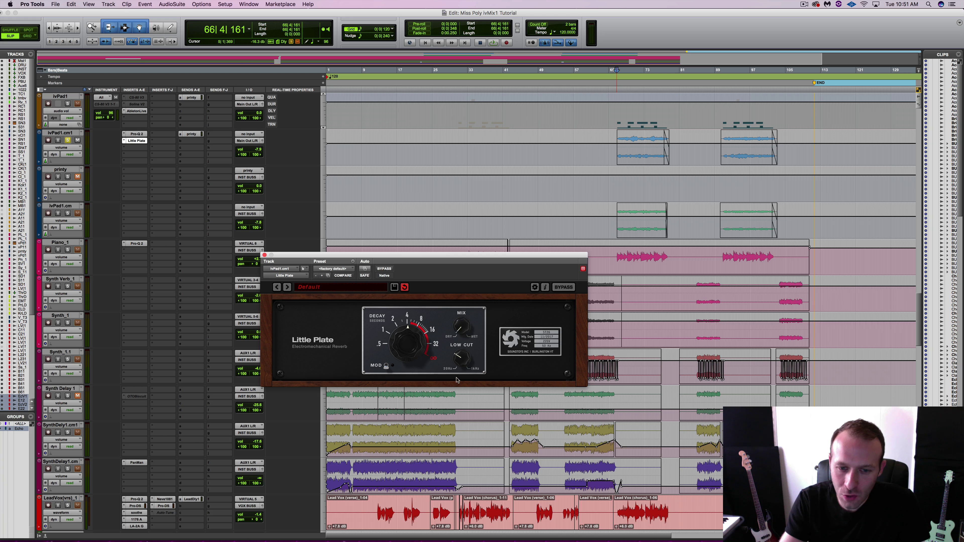
mouse_move(458, 323)
left_mouse_down()
mouse_move(457, 376)
mouse_move(458, 312)
mouse_move(456, 331)
left_mouse_up()
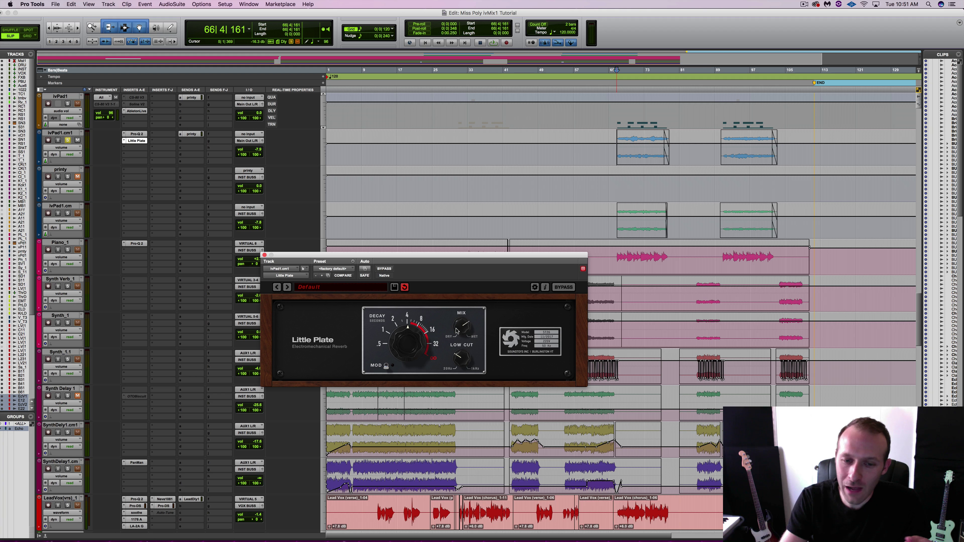
left_click(386, 366)
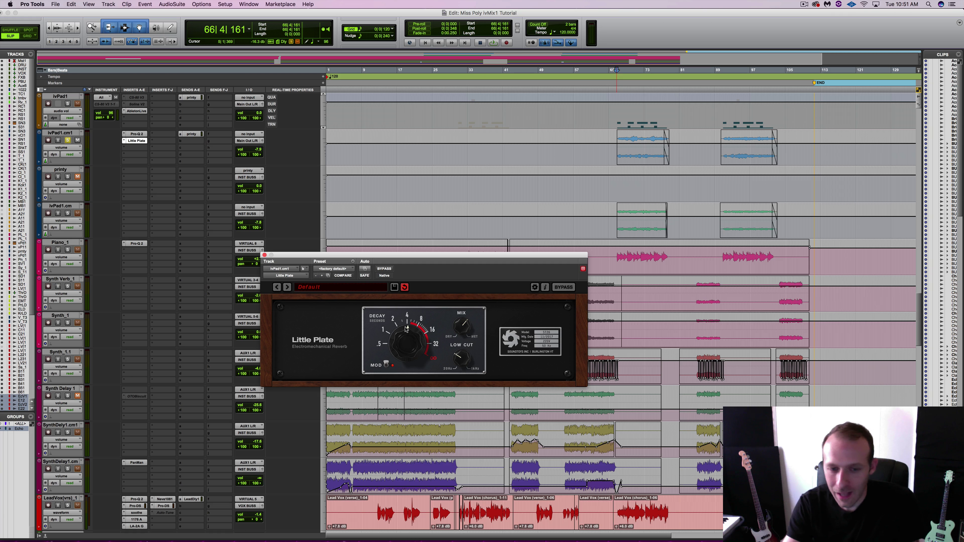
left_click_drag(406, 329, 405, 348)
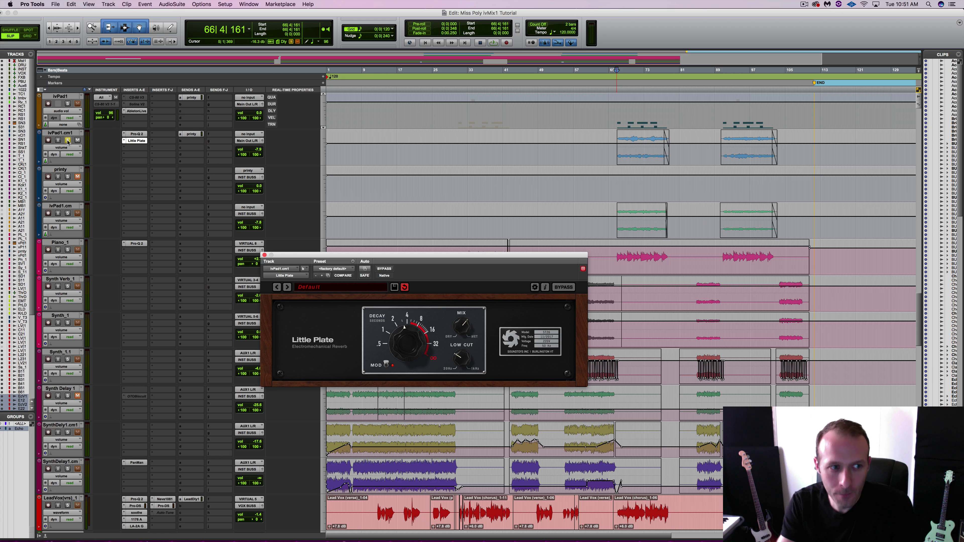
Play the pad, bypass and re-enable Little Plate to compare, then unsolo ivPad1.cm1.
key("space")
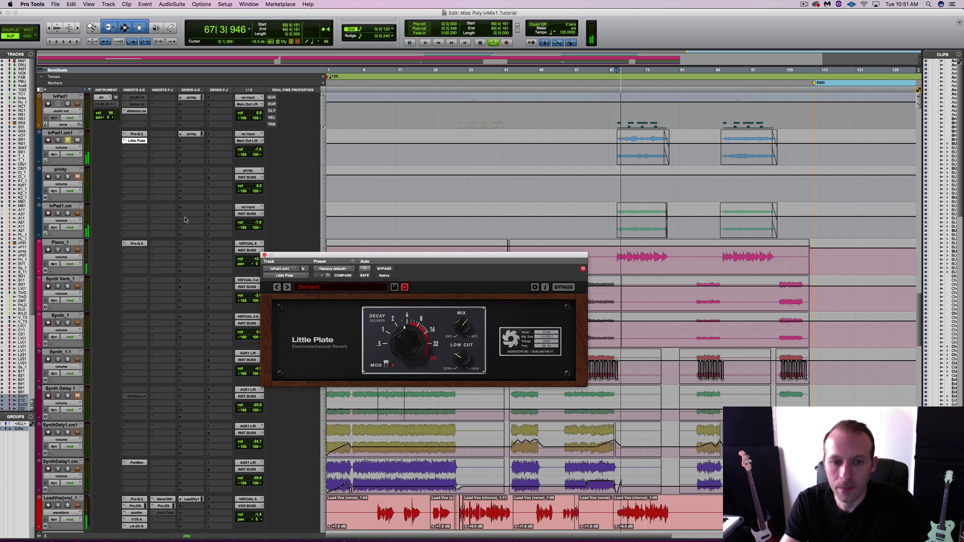
left_click(383, 269)
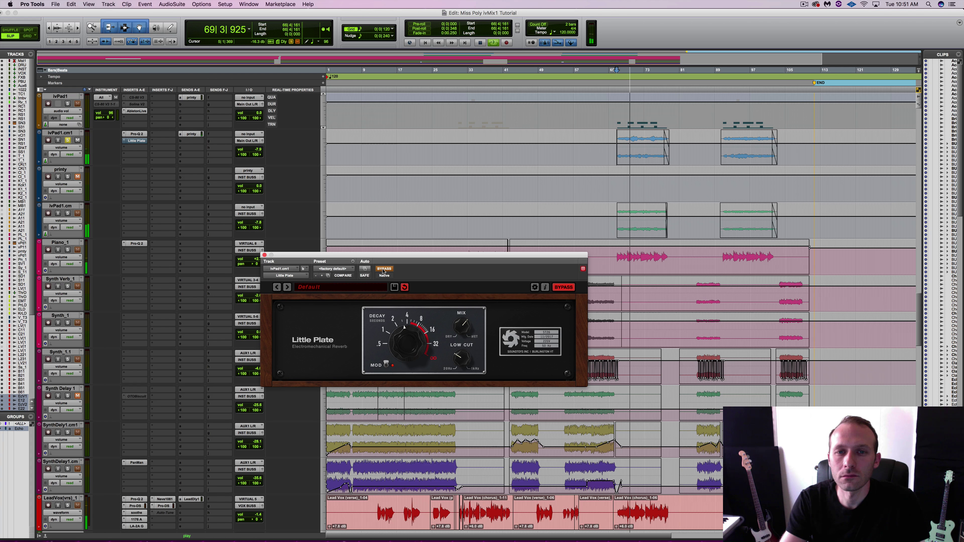
left_click(384, 269)
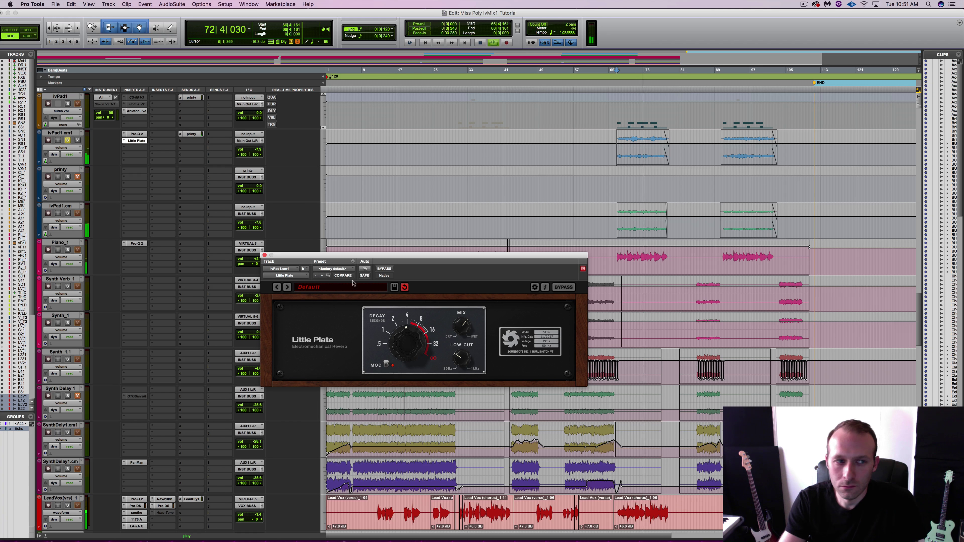
left_click(67, 141)
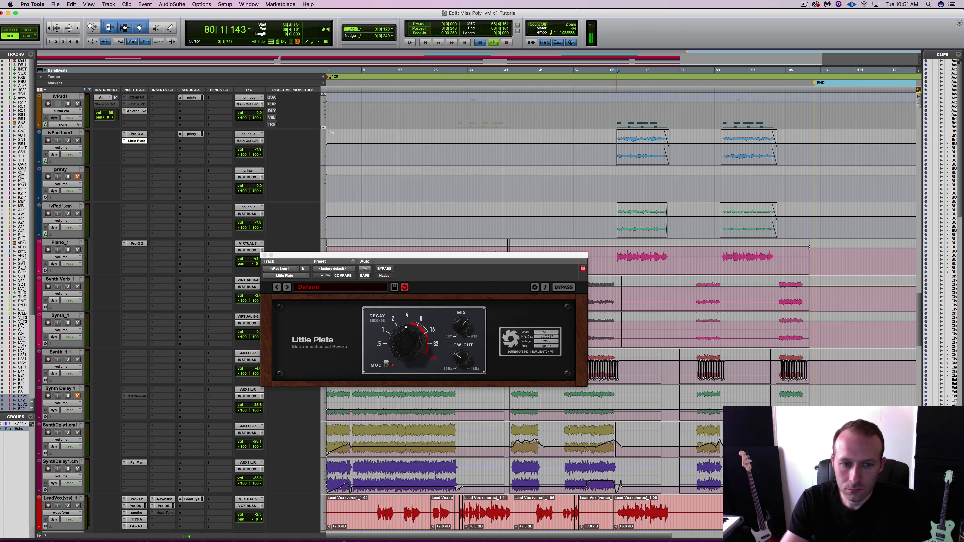
Stop playback, re-solo the ivPad1.cm1 pad, and reposition the Little Plate window higher up.
key("space")
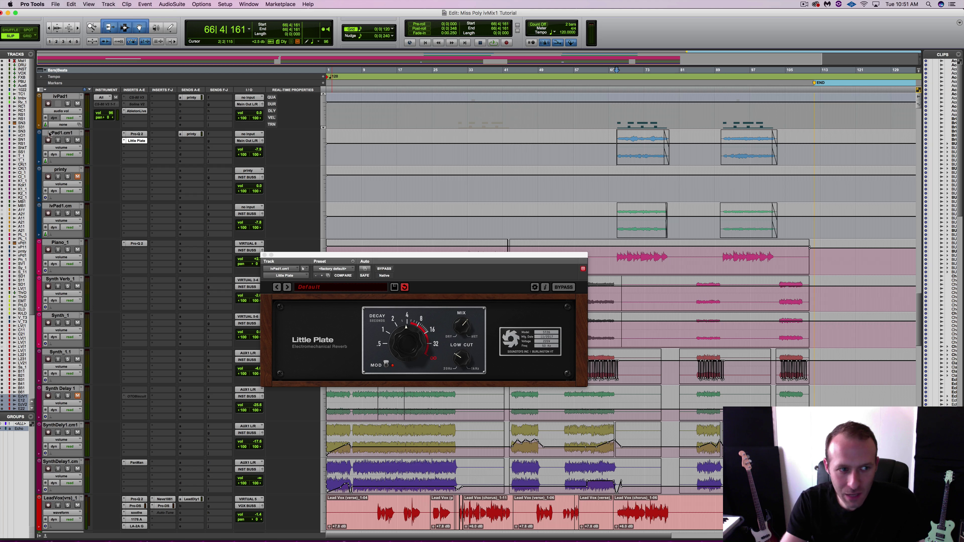
left_click(68, 140)
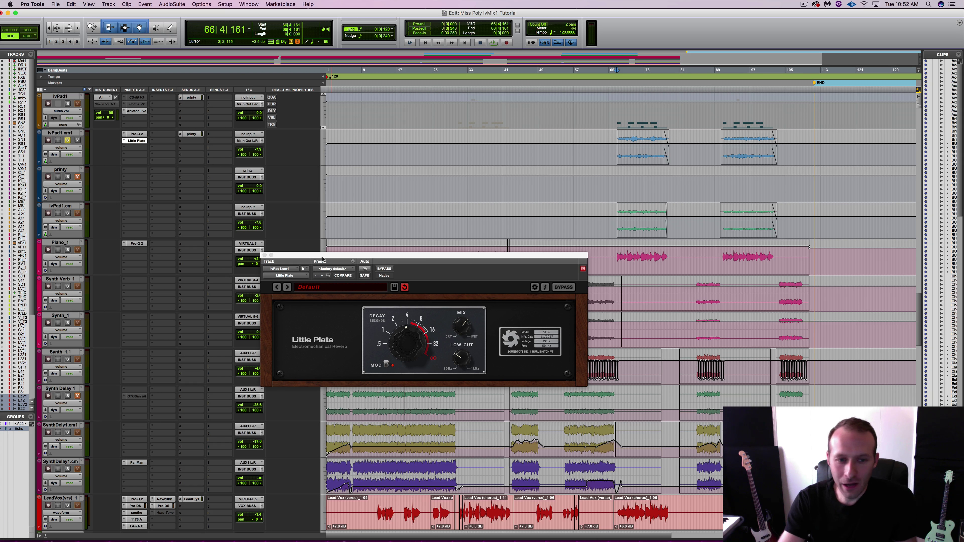
left_click_drag(324, 257, 397, 157)
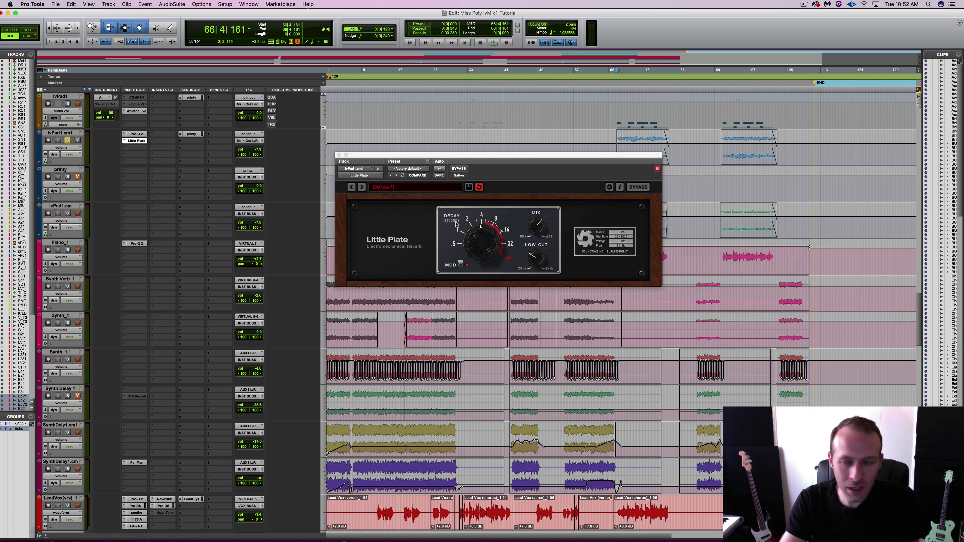